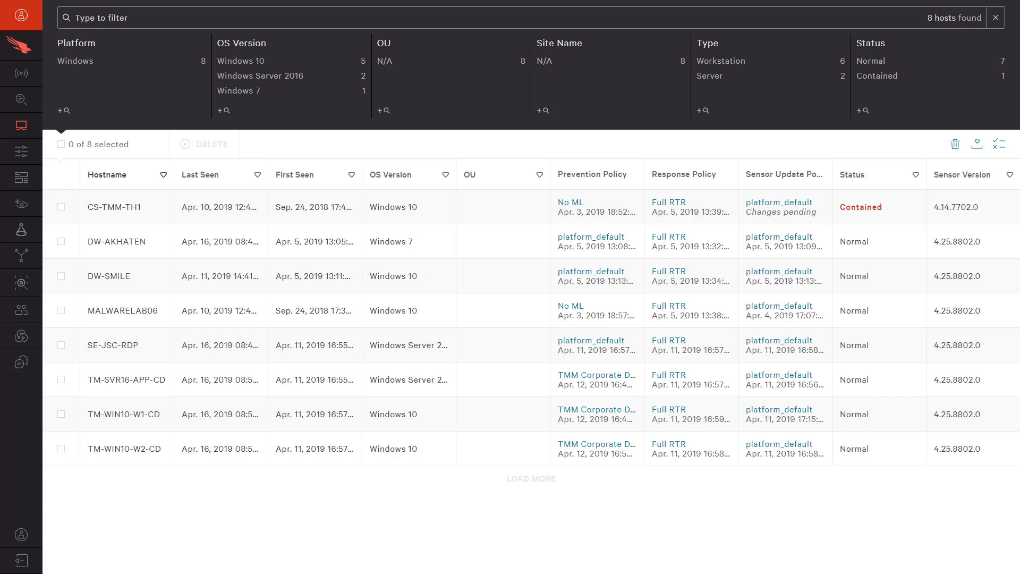
Step: Open host TM-WIN10-W1-CD, cancel Network Contain without containing it, and connect via Real Time Response
{"action": "left_click", "coordinate": [108, 424]}
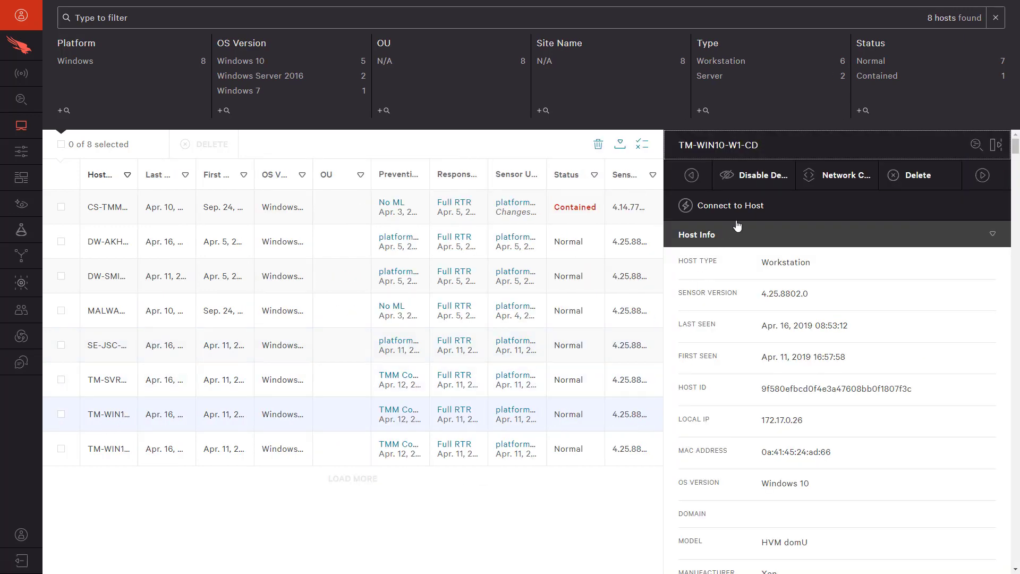
{"action": "left_click", "coordinate": [835, 183]}
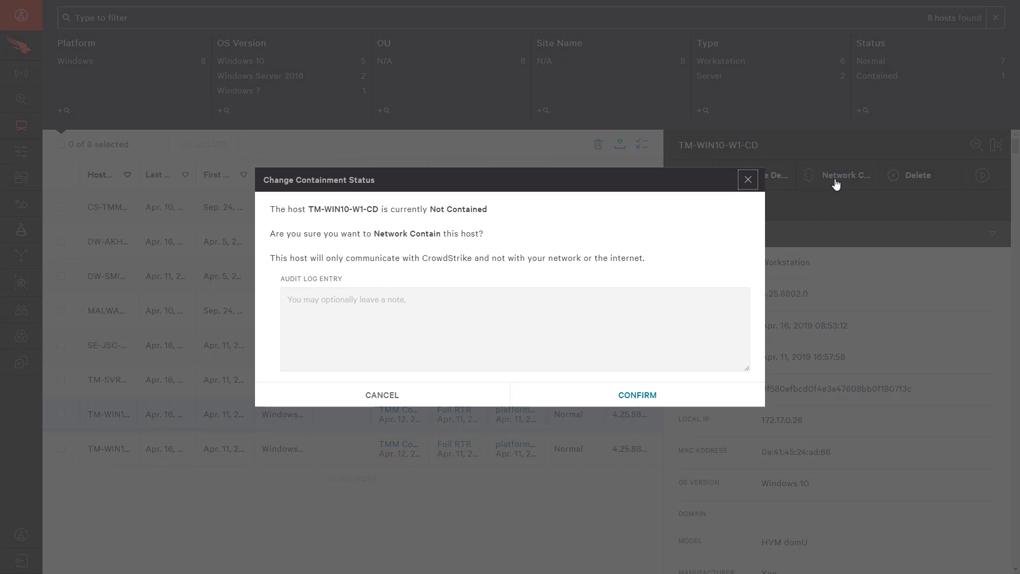
{"action": "left_click", "coordinate": [751, 183]}
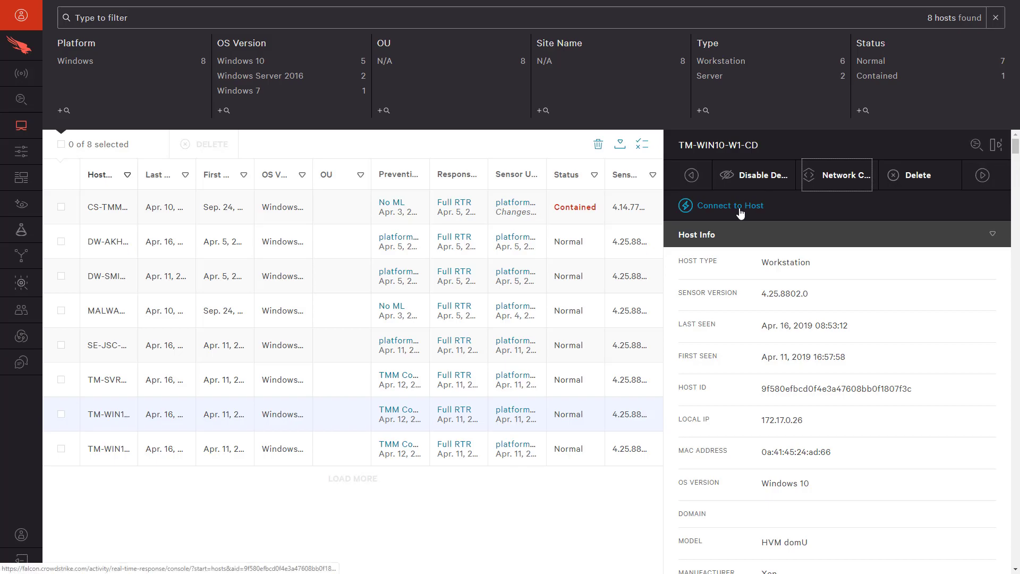
{"action": "left_click", "coordinate": [741, 209]}
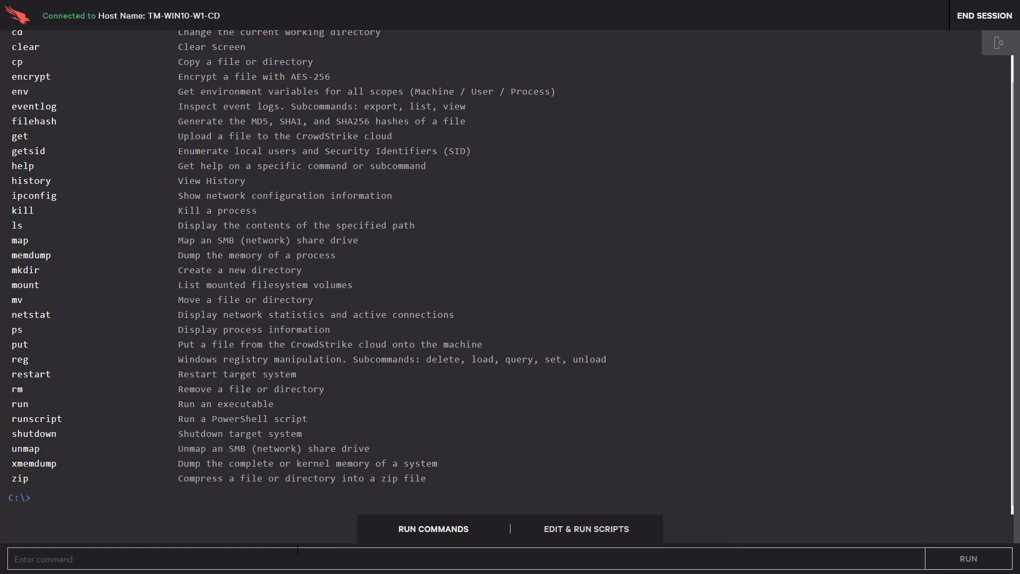
Step: Once the RTR session lists its commands, place the cursor in the console's command field
{"action": "left_click", "coordinate": [276, 557]}
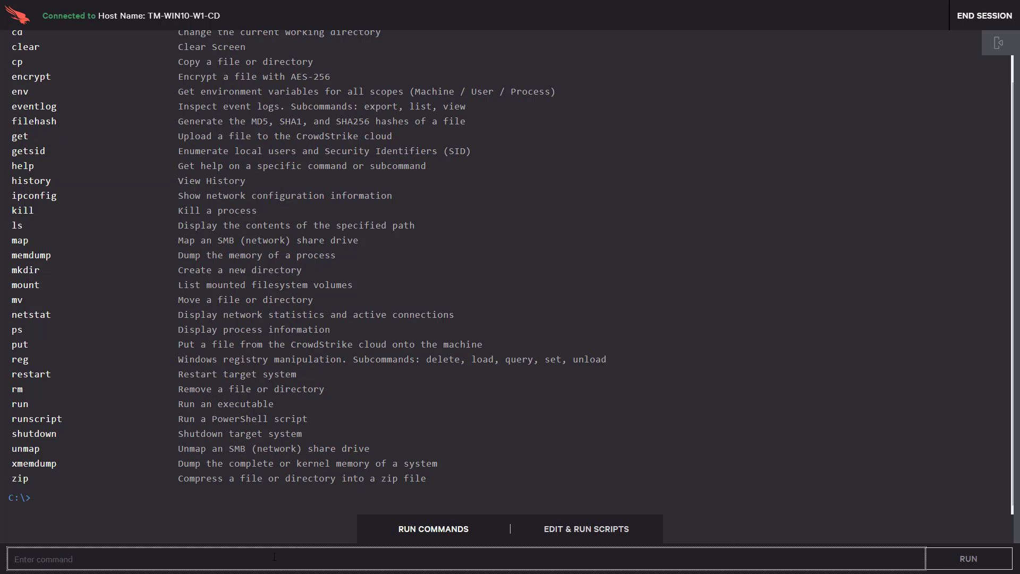
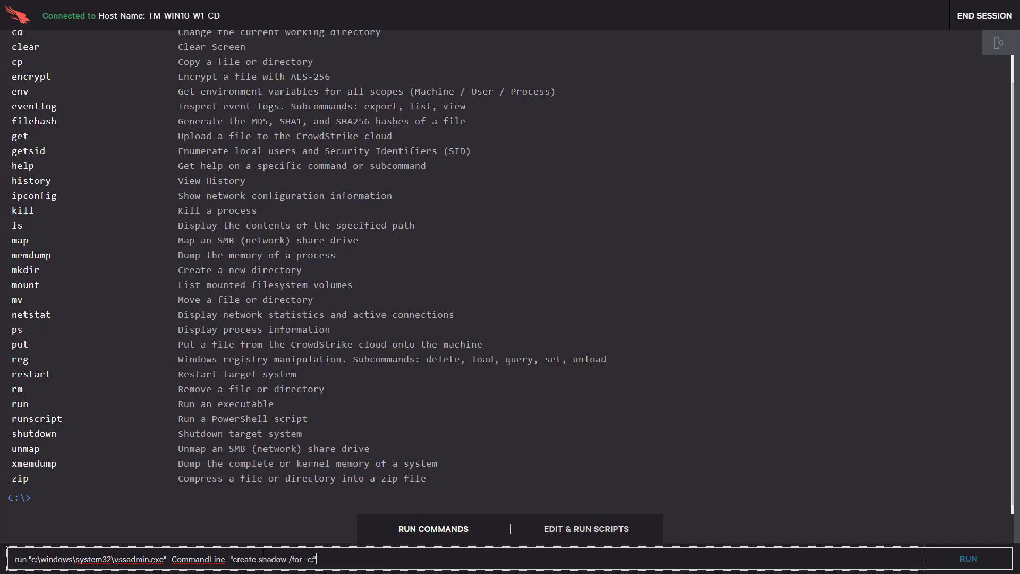
Step: Create a vssadmin shadow copy of C: on TM-WIN10-W1-CD, review the custom scripts, and end the session
{"action": "key", "text": "Return"}
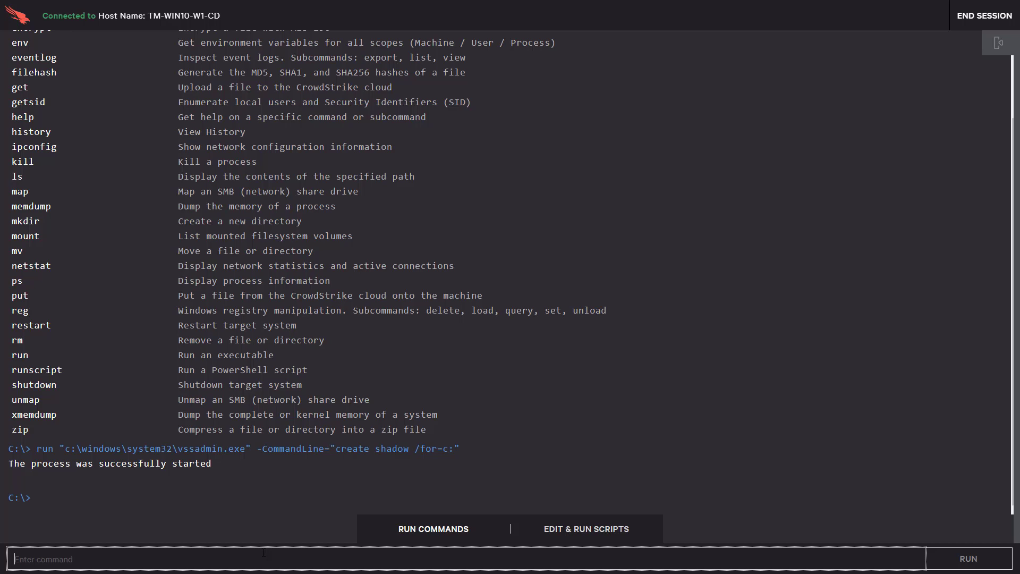
{"action": "left_click", "coordinate": [574, 536]}
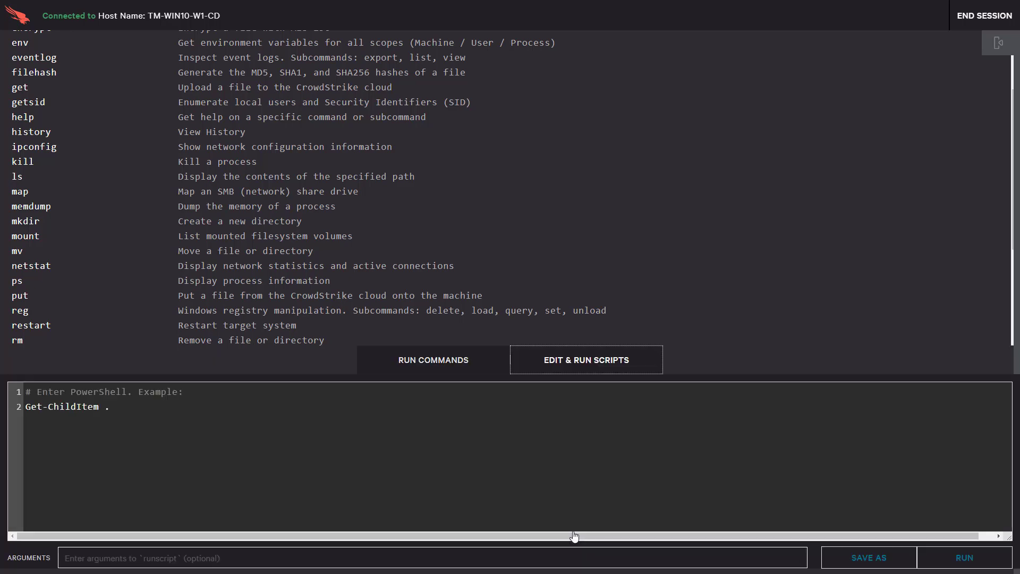
{"action": "left_click", "coordinate": [471, 359]}
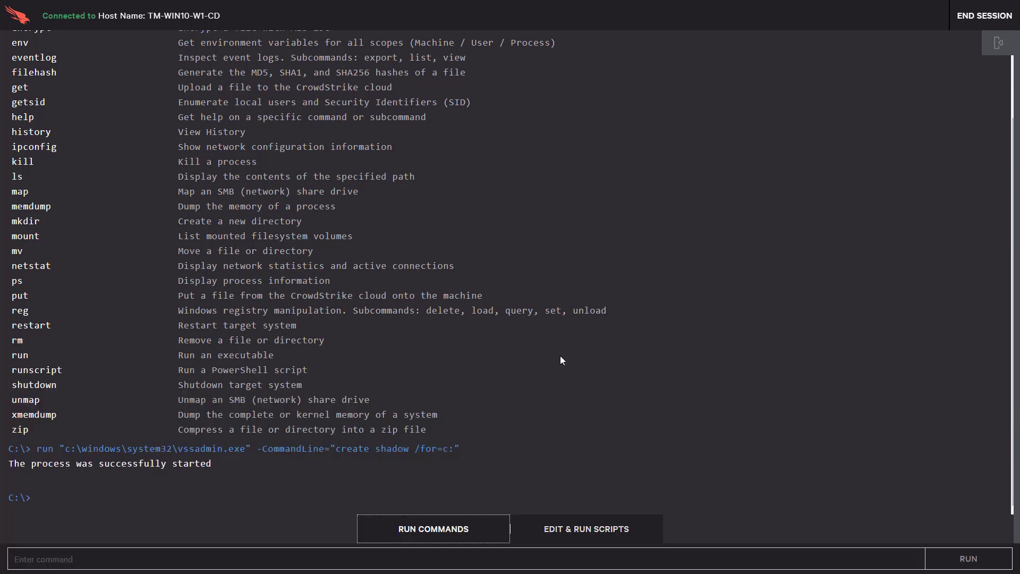
{"action": "left_click", "coordinate": [1013, 52]}
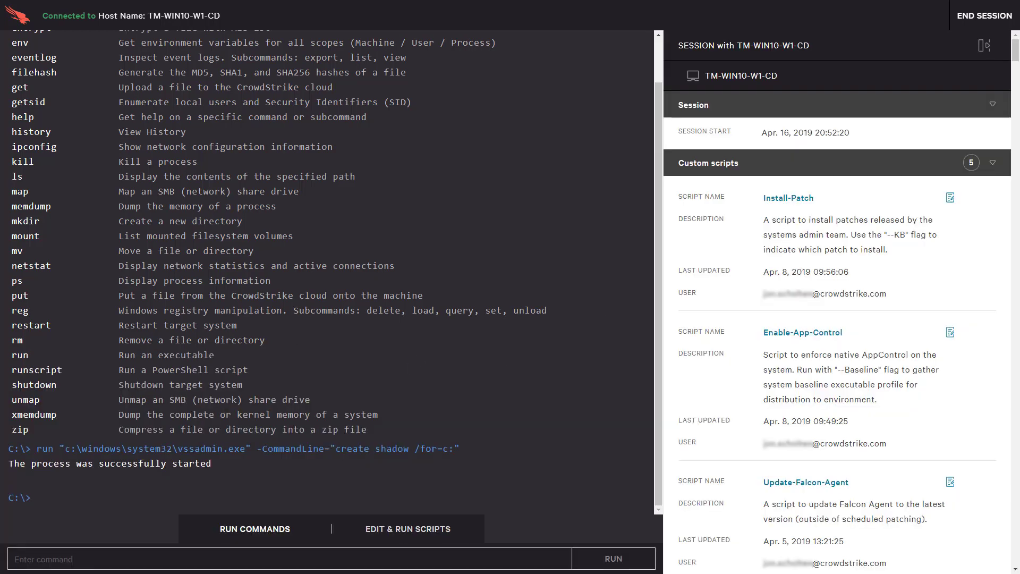
{"action": "left_click", "coordinate": [990, 18]}
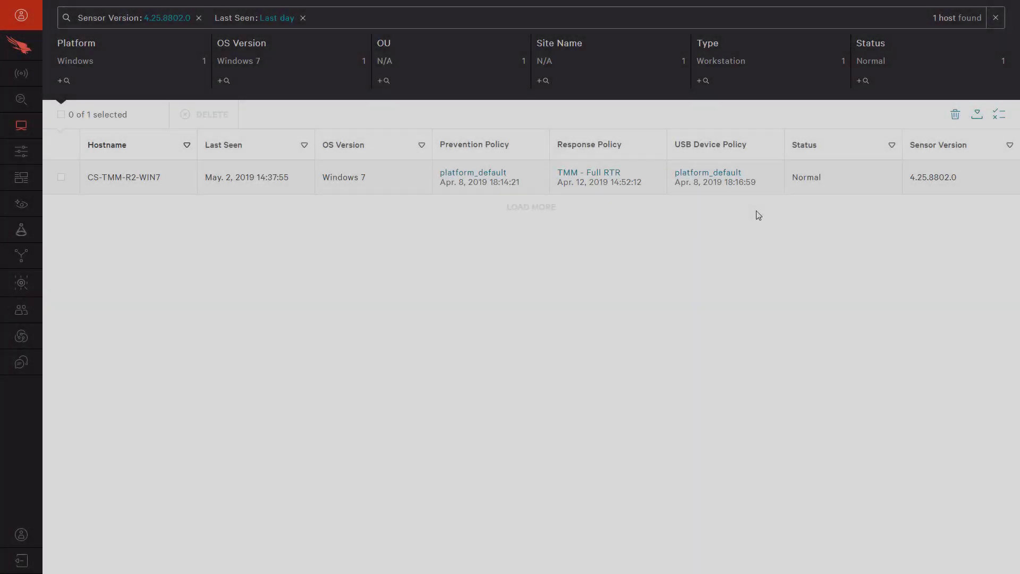
Step: Connect to host CS-TMM-R2-WIN7 and show its session summary listing 7 custom scripts
{"action": "left_click", "coordinate": [754, 186]}
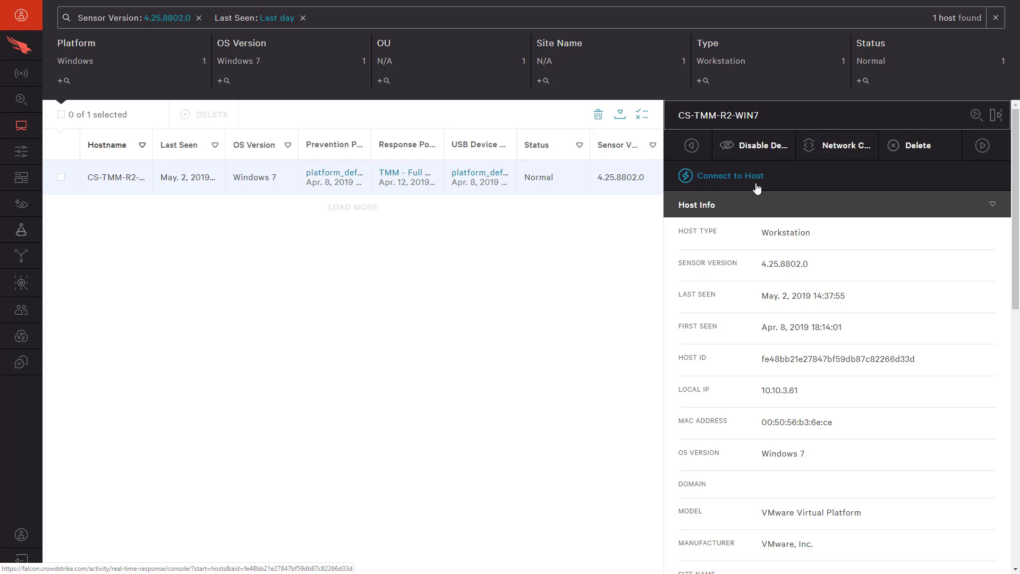
{"action": "left_click", "coordinate": [755, 182]}
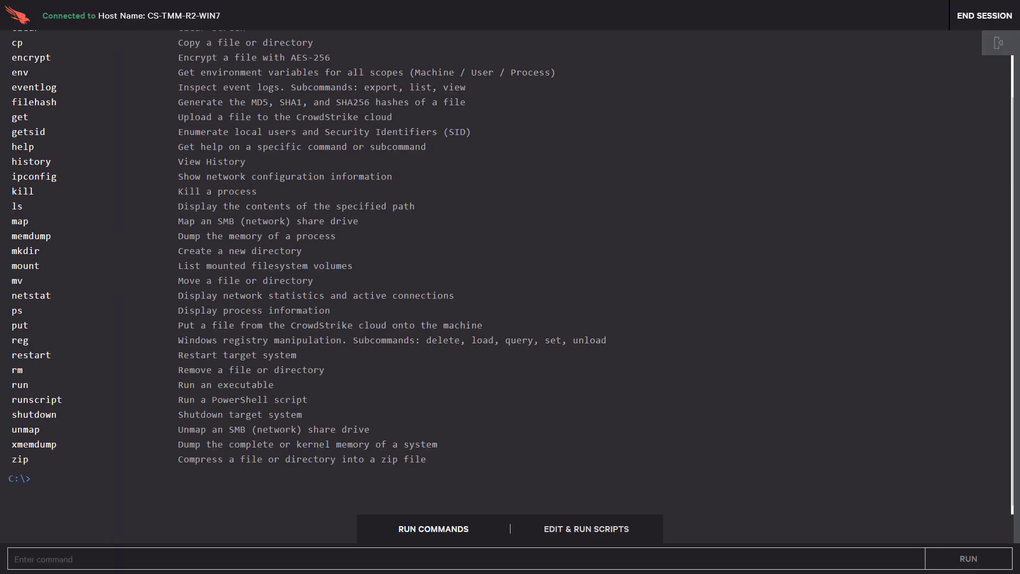
{"action": "left_click", "coordinate": [991, 52]}
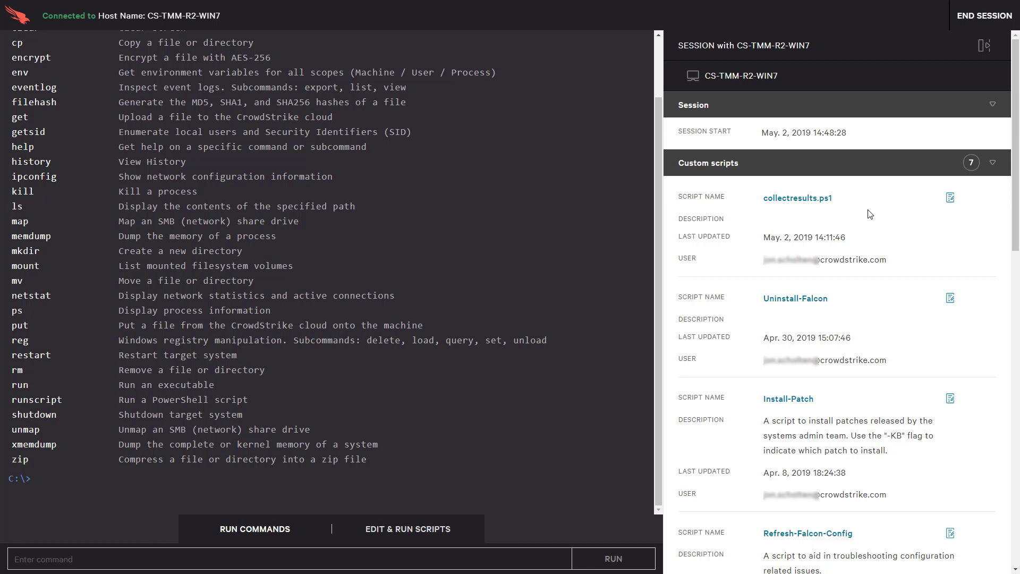
Step: Run collectresults.ps1 with command line ticketnumber=395729, then end the CS-TMM-R2-WIN7 session
{"action": "left_click", "coordinate": [807, 202]}
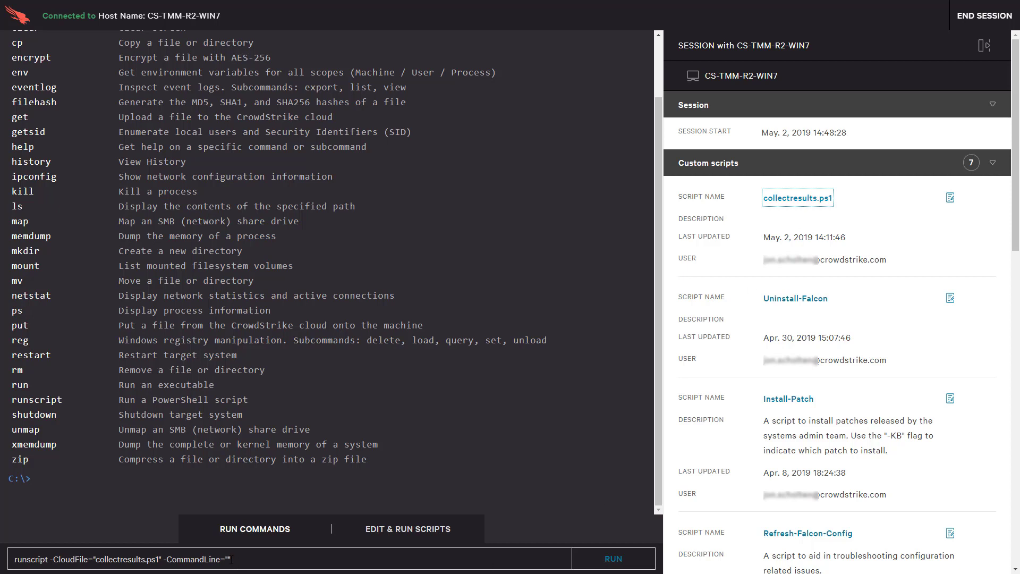
{"action": "left_click", "coordinate": [228, 559]}
{"action": "type", "text": "ticketnumber="}
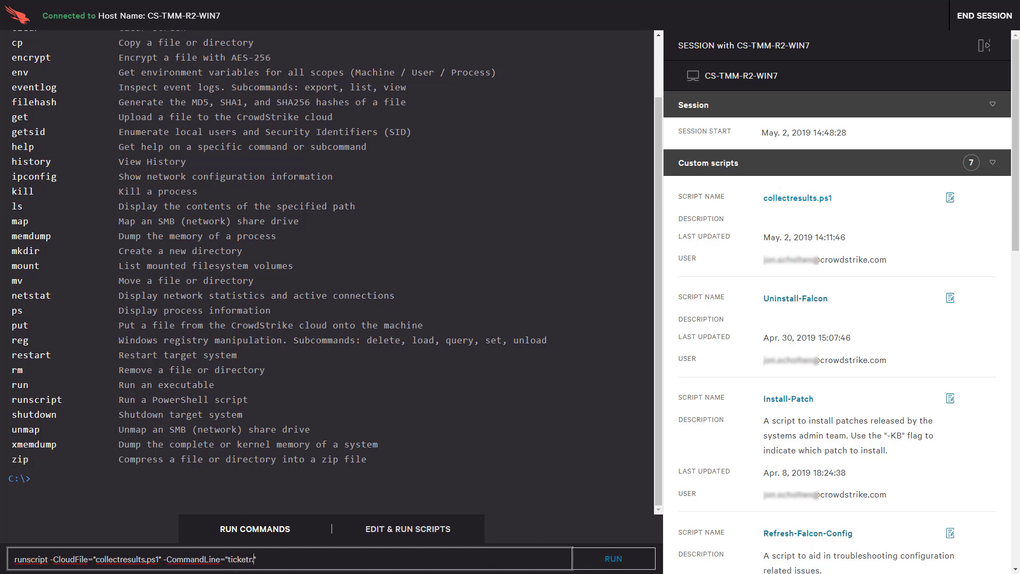
{"action": "type", "text": "395729"}
{"action": "left_click", "coordinate": [595, 563]}
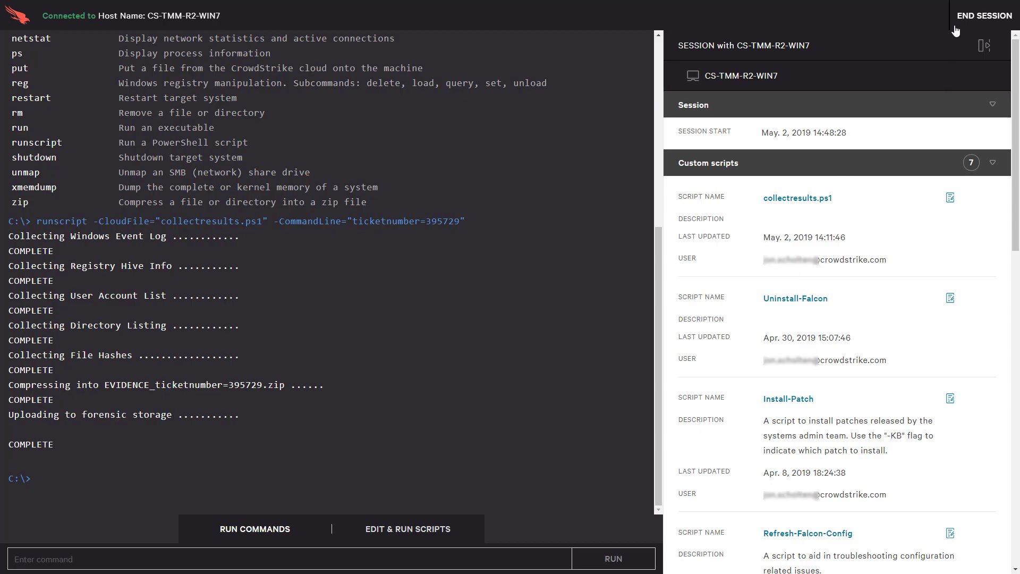
{"action": "left_click", "coordinate": [984, 16]}
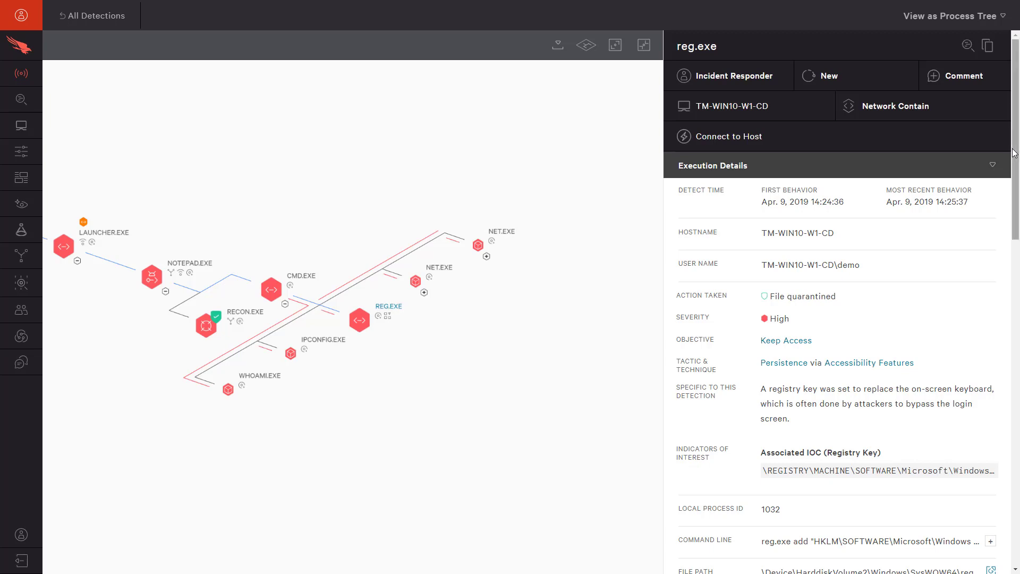
Step: Inspect the full reg.exe command line and both NET.EXE nodes' NET1.EXE child processes
{"action": "scroll", "coordinate": [1016, 154], "scroll_direction": "down", "scroll_amount": 5}
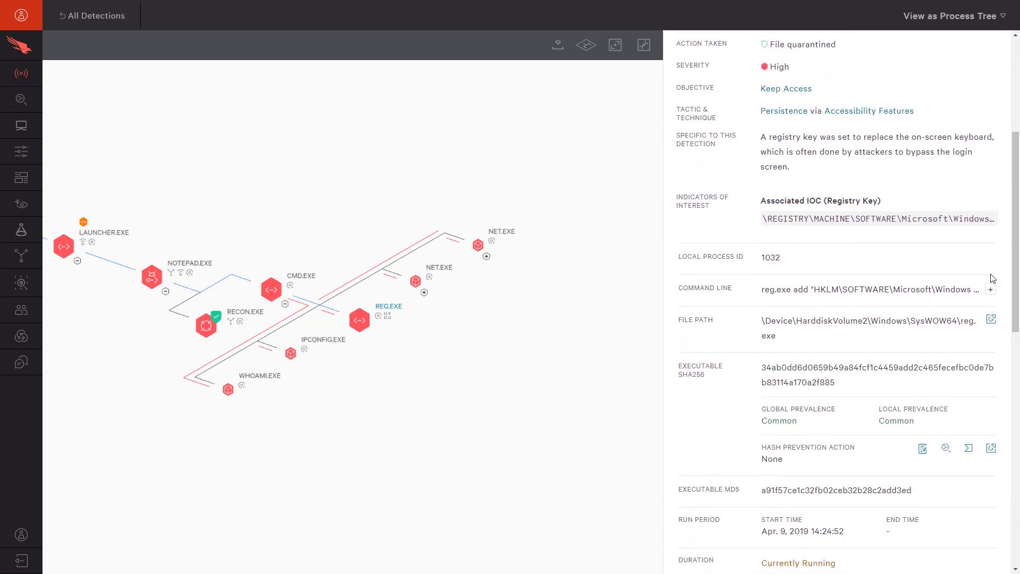
{"action": "left_click", "coordinate": [990, 289]}
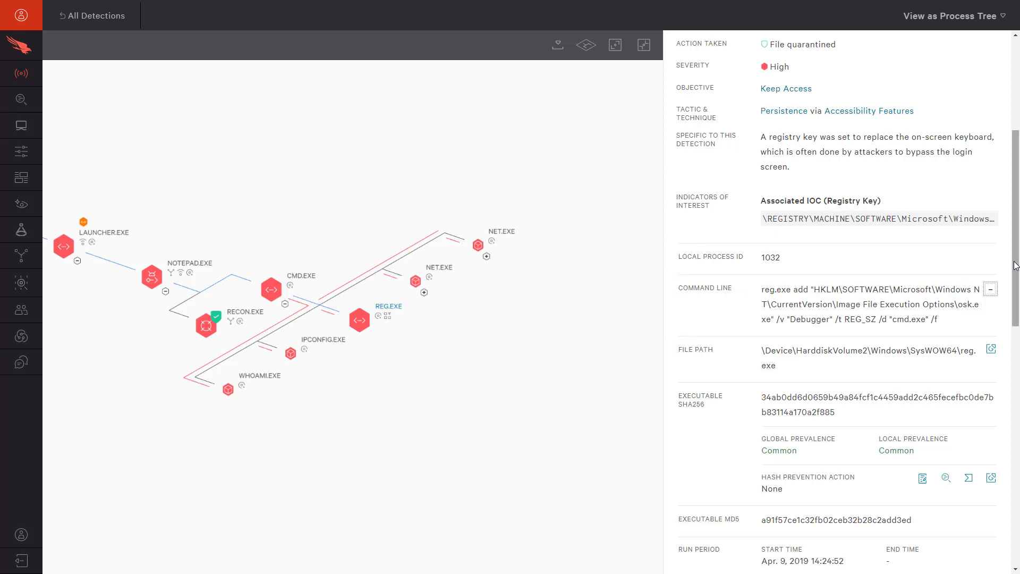
{"action": "scroll", "coordinate": [1016, 270], "scroll_direction": "up", "scroll_amount": 5}
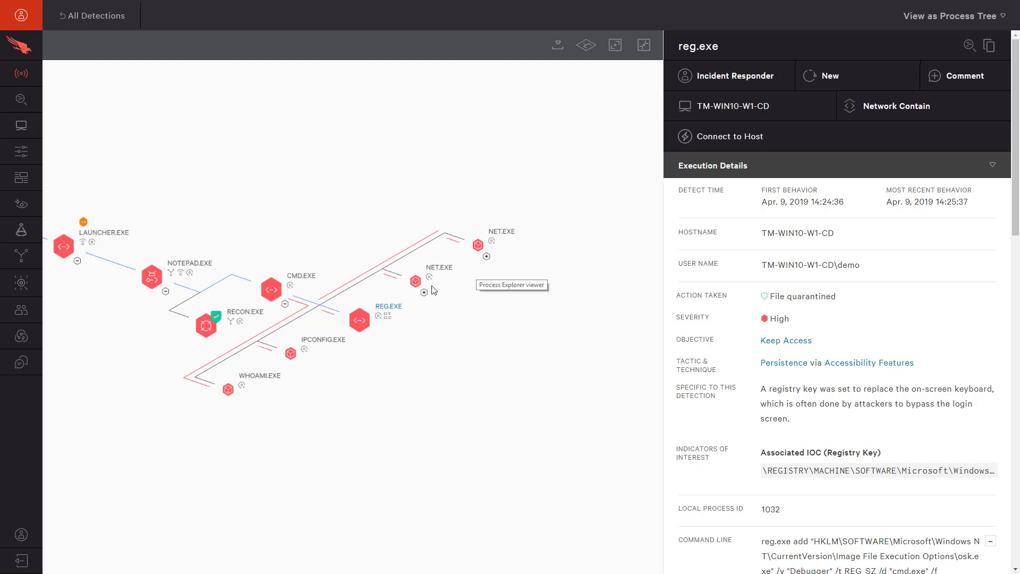
{"action": "left_click", "coordinate": [424, 292]}
{"action": "left_click", "coordinate": [557, 315]}
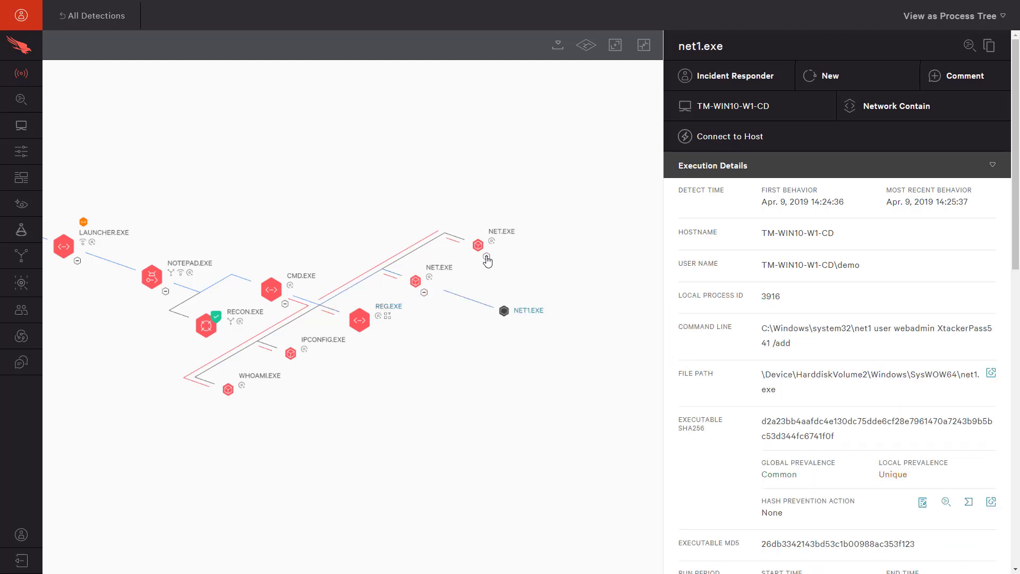
{"action": "left_click", "coordinate": [486, 257]}
{"action": "left_click", "coordinate": [619, 257]}
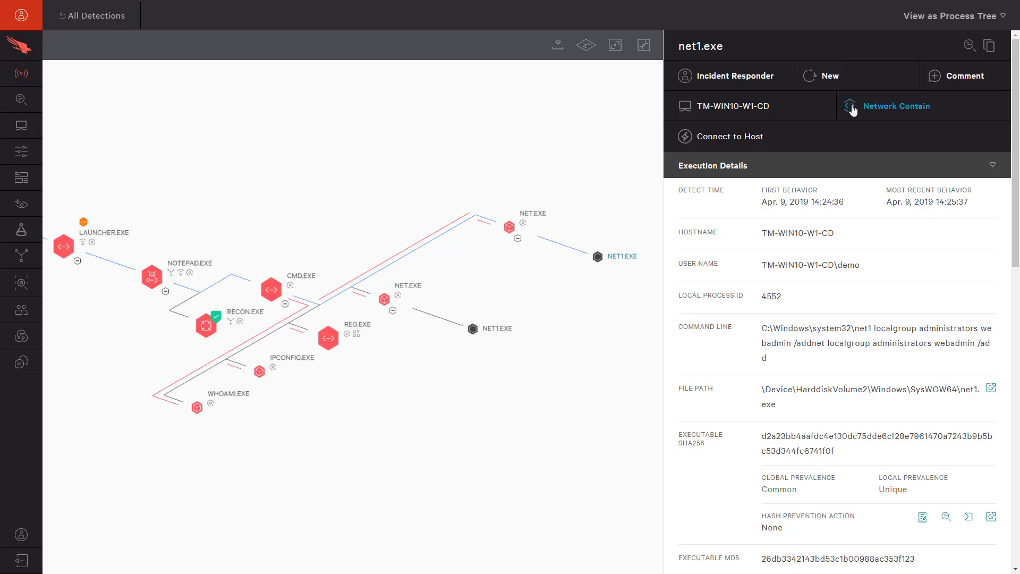
Step: Network contain TM-WIN10-W1-CD with the note 'Contain host until investigation completes,'
{"action": "left_click", "coordinate": [853, 110]}
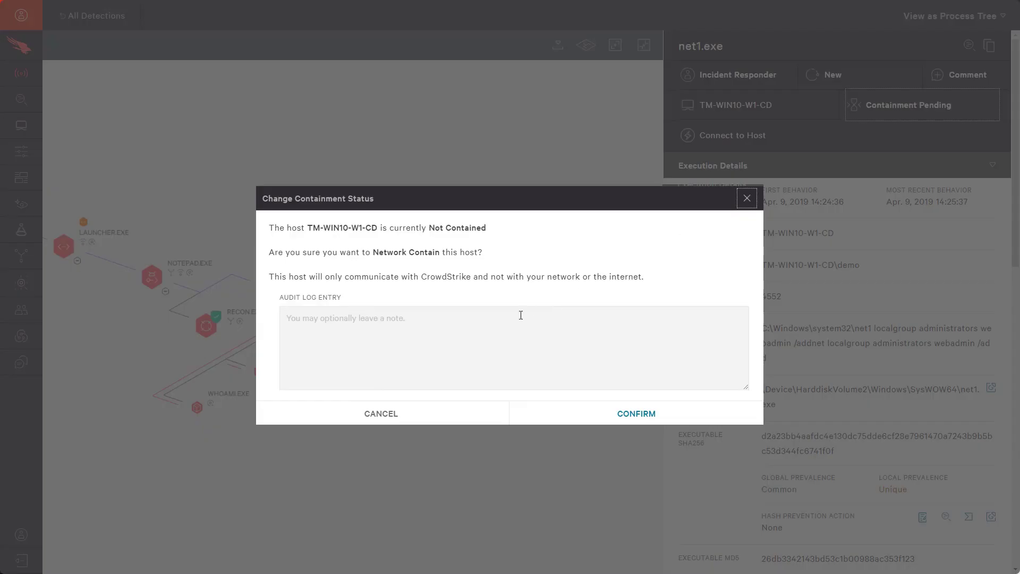
{"action": "left_click", "coordinate": [504, 319]}
{"action": "type", "text": "Contain host until investigation completes,"}
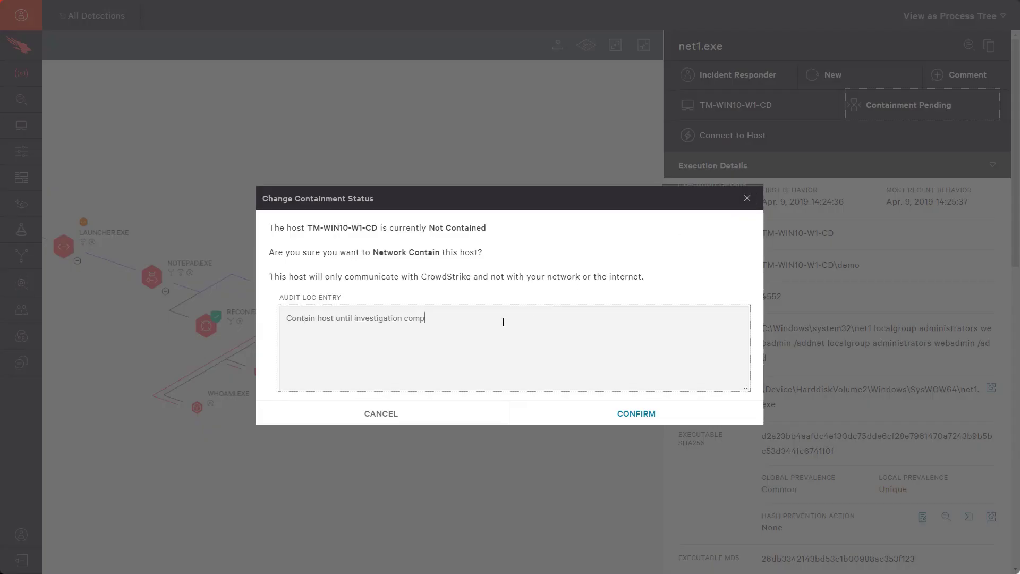
{"action": "left_click", "coordinate": [544, 412]}
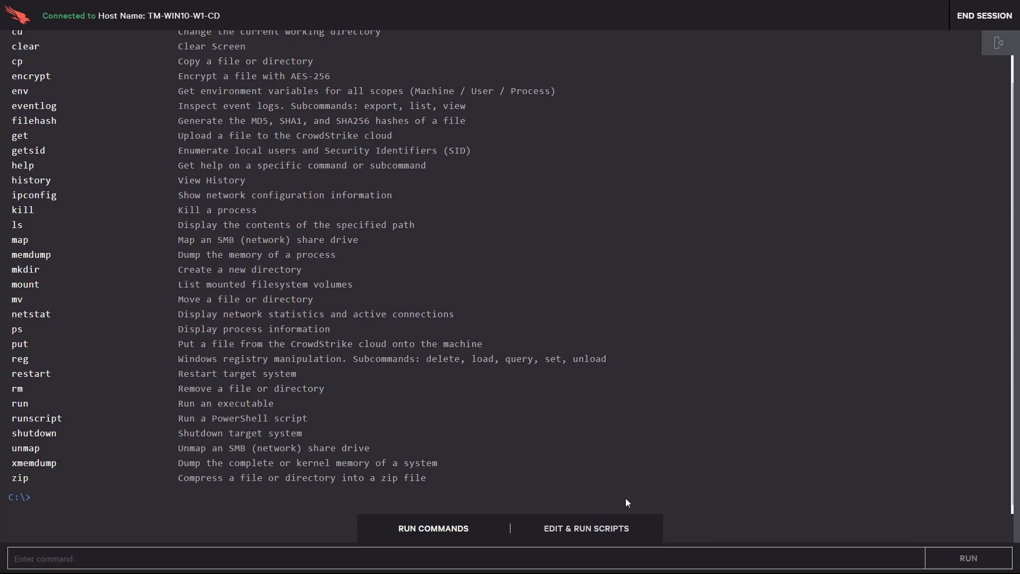
Step: Run the pasted reg delete / net user remediation script on TM-WIN10-W1-CD, then close the session
{"action": "left_click", "coordinate": [600, 530]}
{"action": "key", "text": "ctrl+v"}
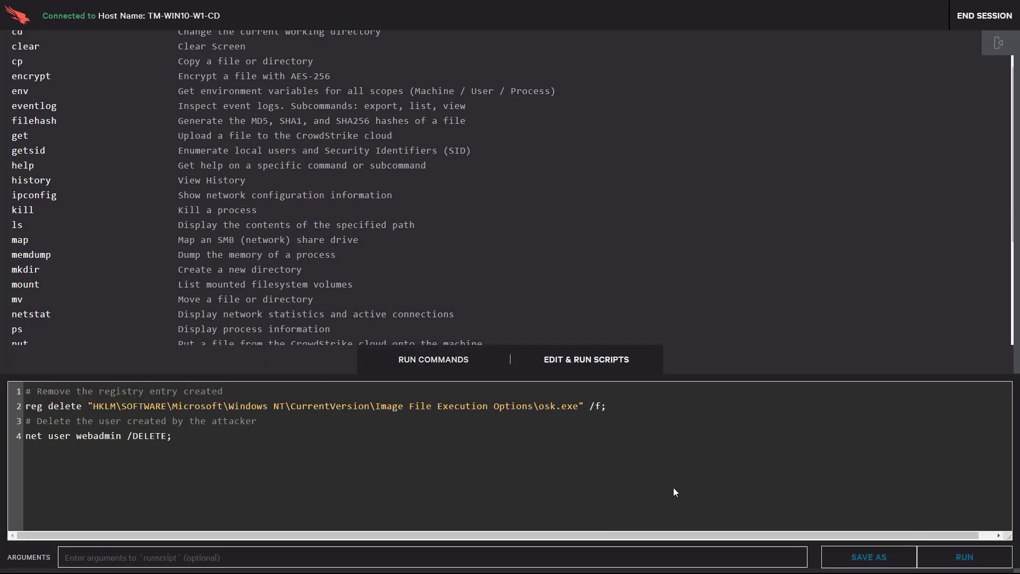
{"action": "left_click", "coordinate": [960, 557]}
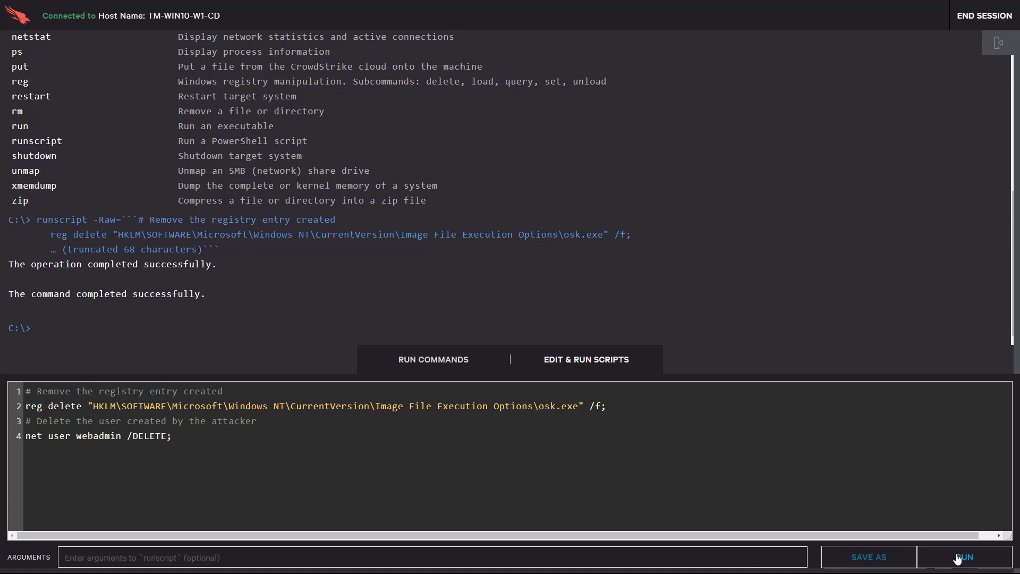
{"action": "left_click", "coordinate": [983, 18]}
{"action": "left_click", "coordinate": [668, 326]}
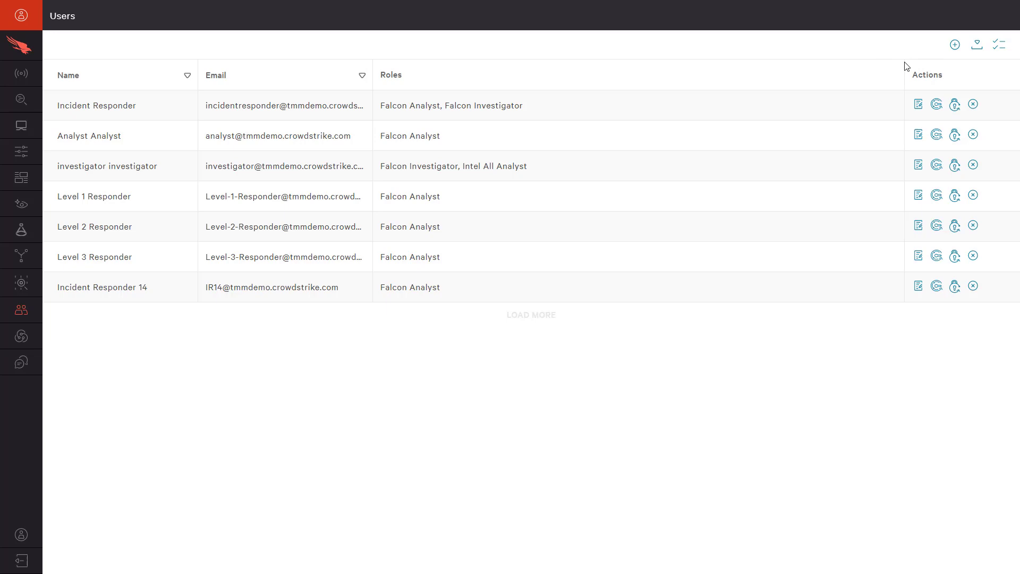
{"action": "left_click", "coordinate": [920, 105]}
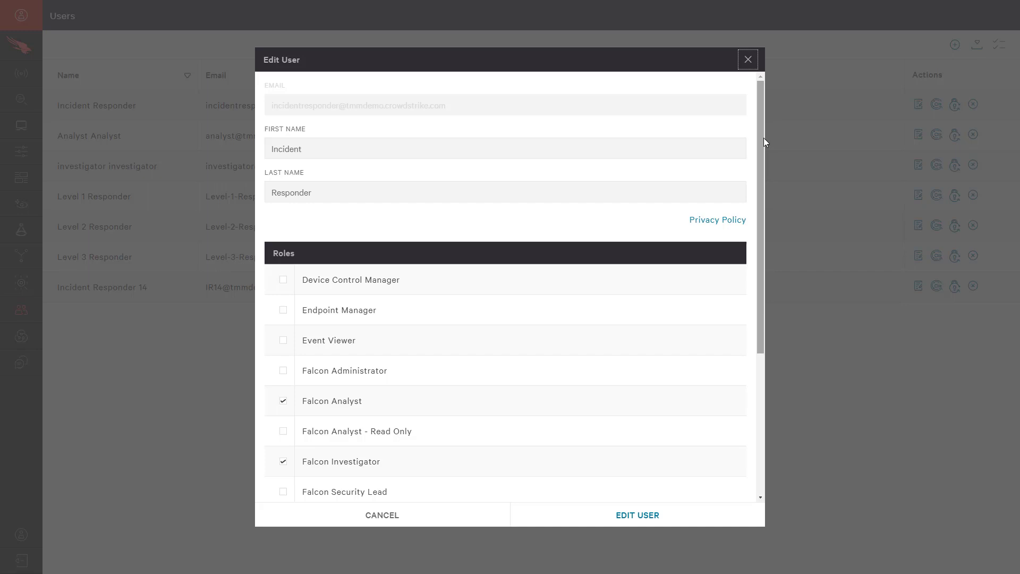
{"action": "left_click_drag", "start_coordinate": [764, 138], "coordinate": [763, 291]}
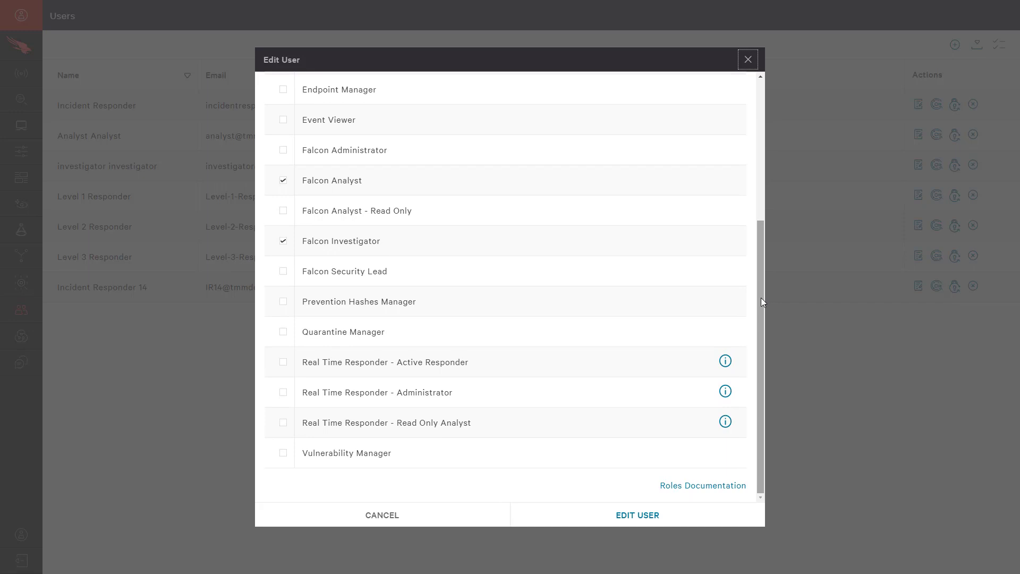
{"action": "mouse_move", "coordinate": [727, 363]}
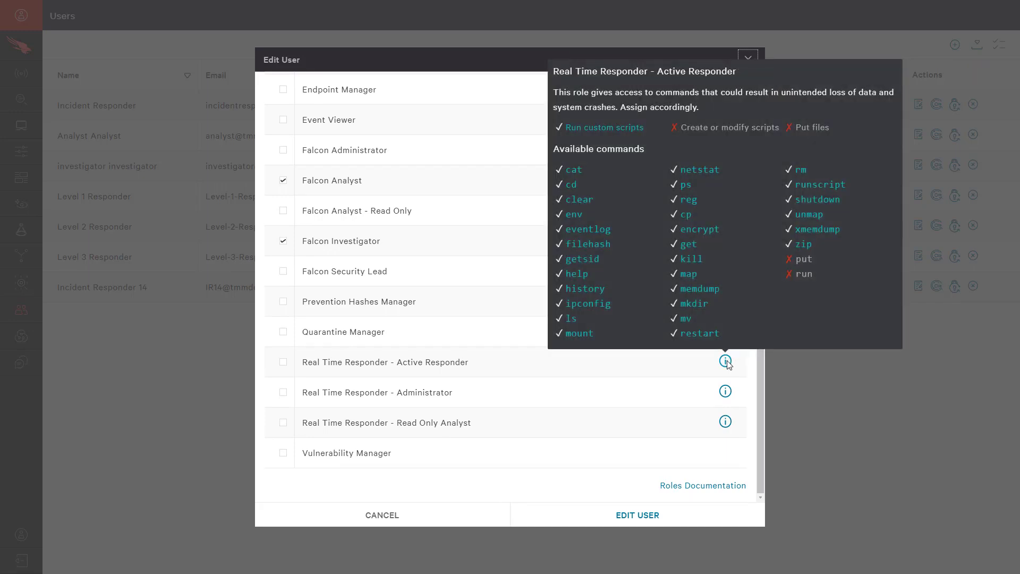
{"action": "mouse_move", "coordinate": [726, 393]}
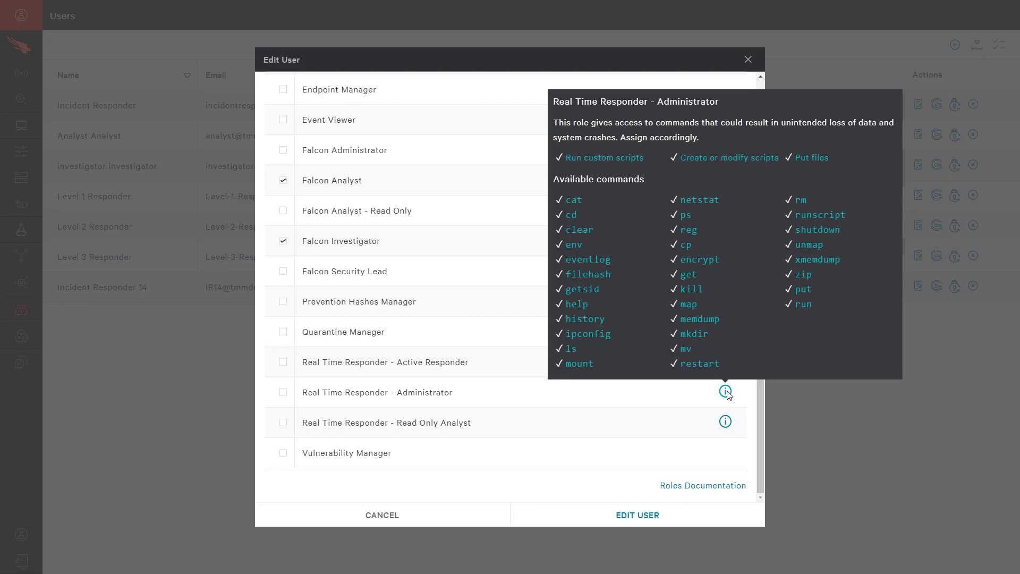
{"action": "mouse_move", "coordinate": [726, 425]}
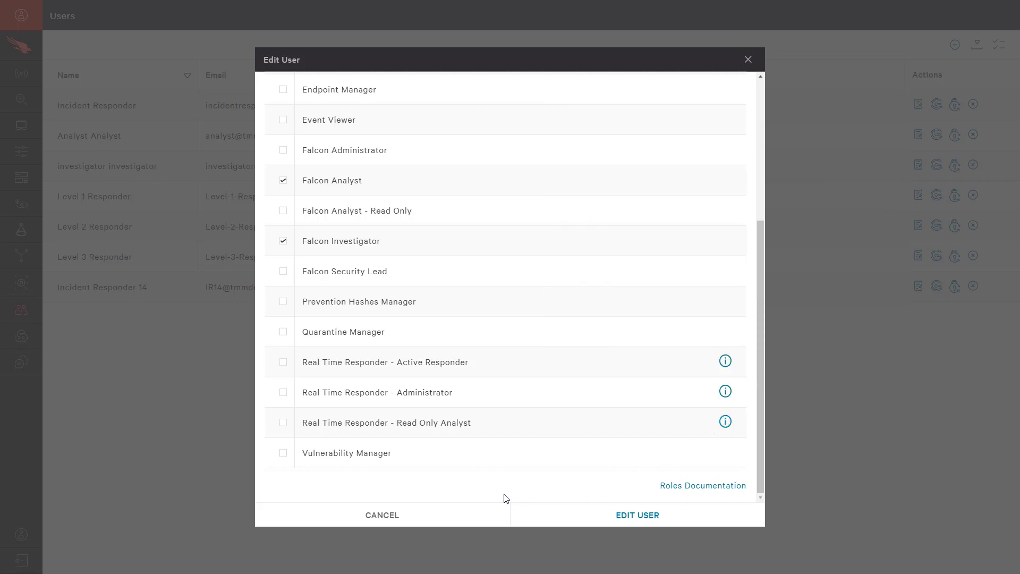
{"action": "left_click", "coordinate": [413, 515]}
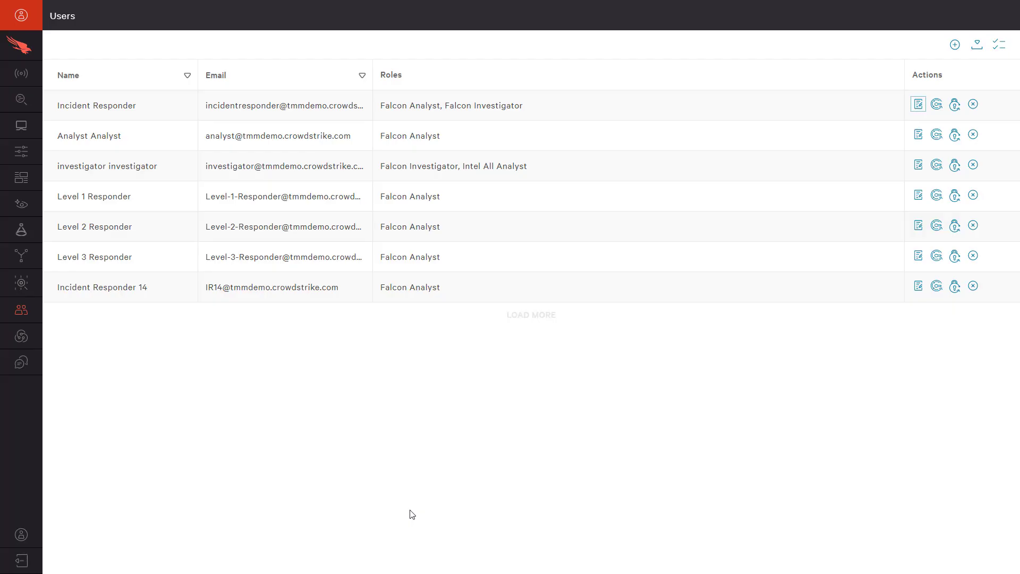